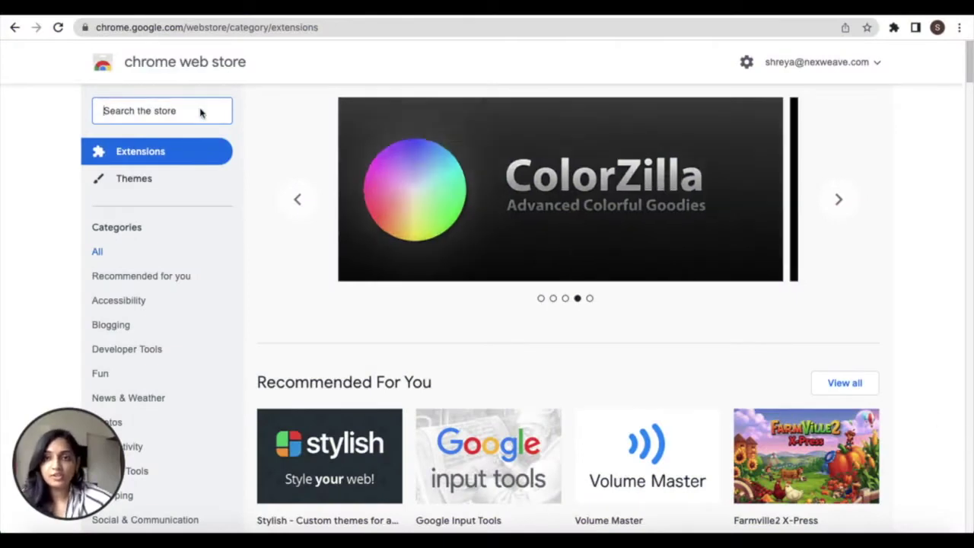
- Search the Chrome Web Store for 'nexweave' to list both Nexweave extensions
{"action": "type", "text": "nexweave"}
{"action": "key", "text": "Return"}
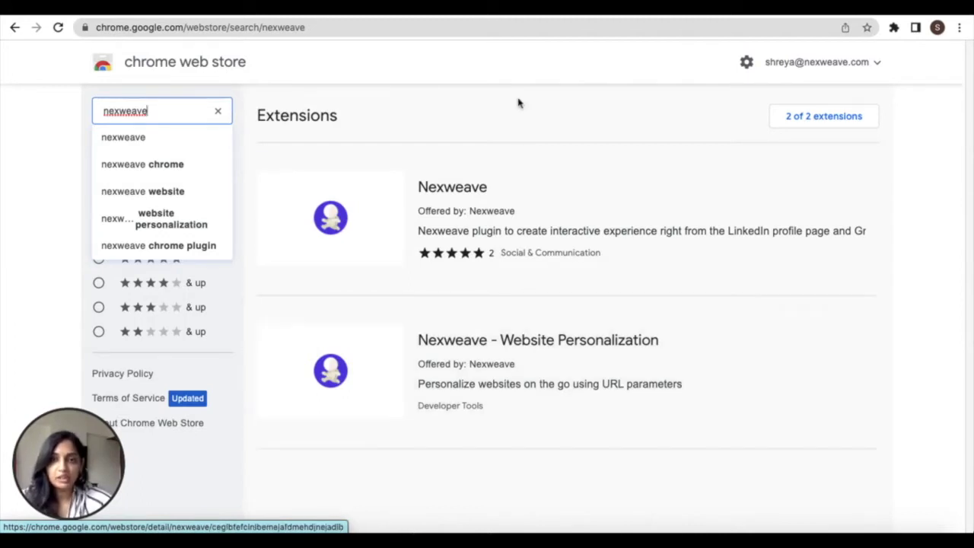
- Add the Nexweave extension to Chrome and open its login popup from the Extensions menu
{"action": "left_click", "coordinate": [501, 193]}
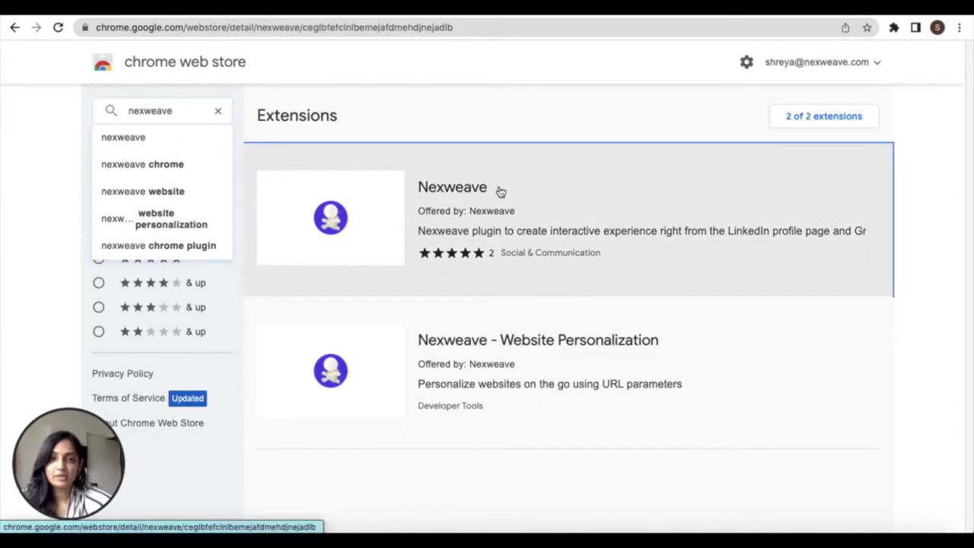
{"action": "left_click", "coordinate": [750, 162]}
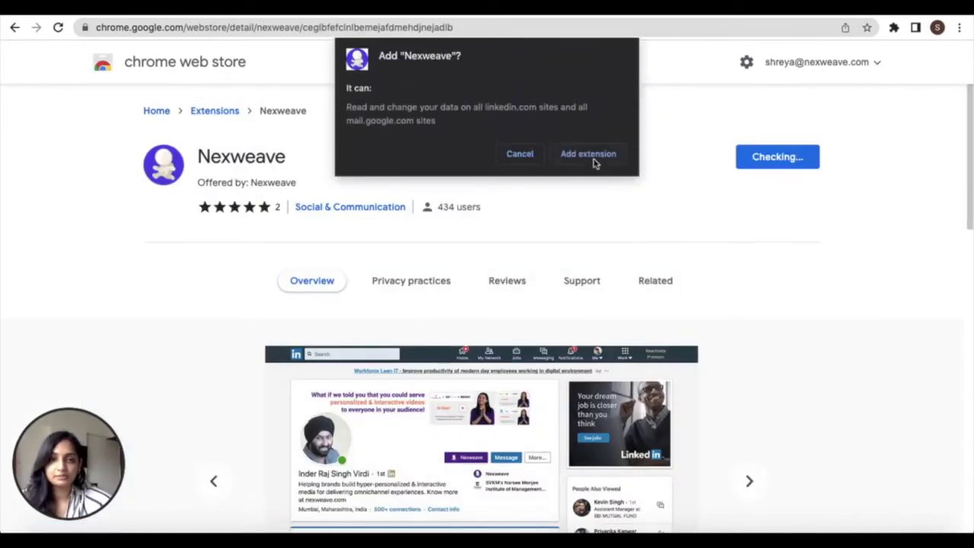
{"action": "left_click", "coordinate": [592, 156]}
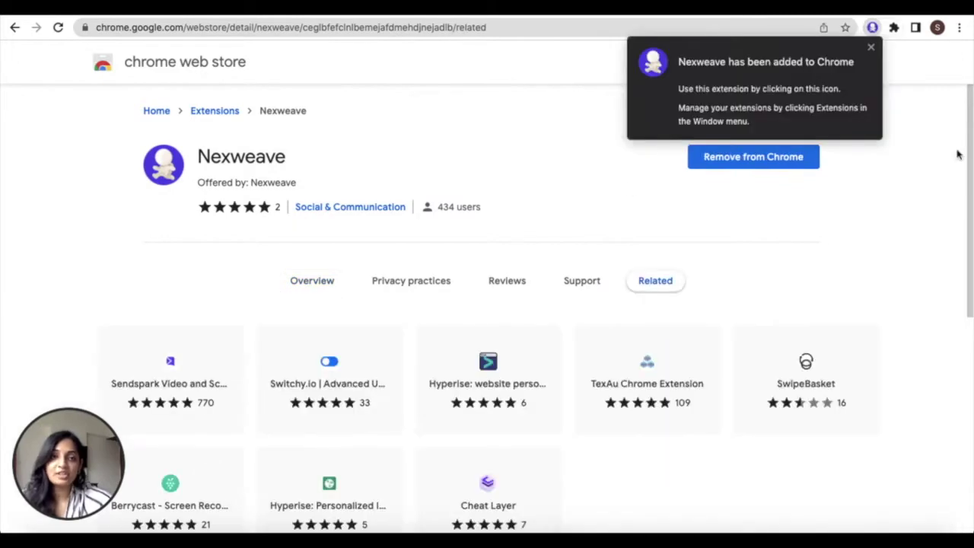
{"action": "left_click", "coordinate": [893, 29]}
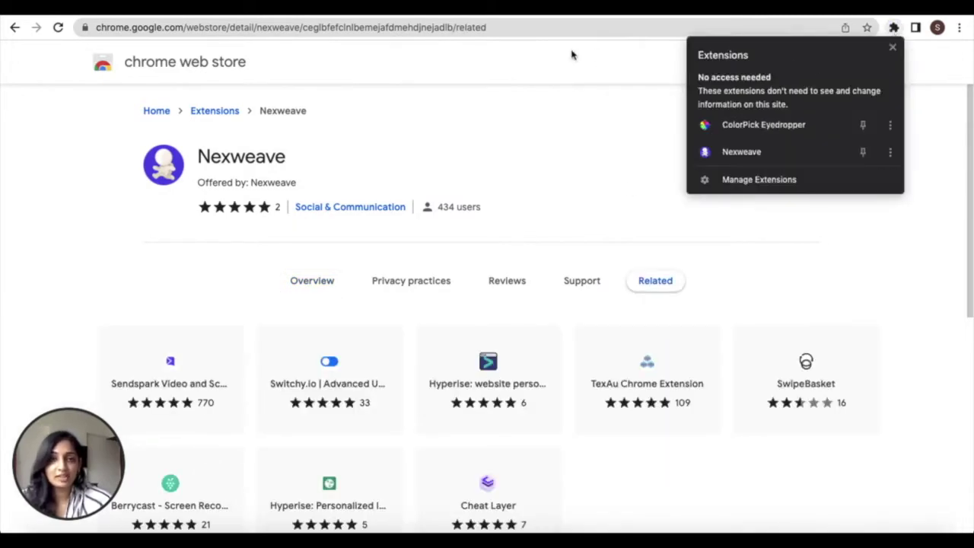
{"action": "left_click", "coordinate": [794, 155]}
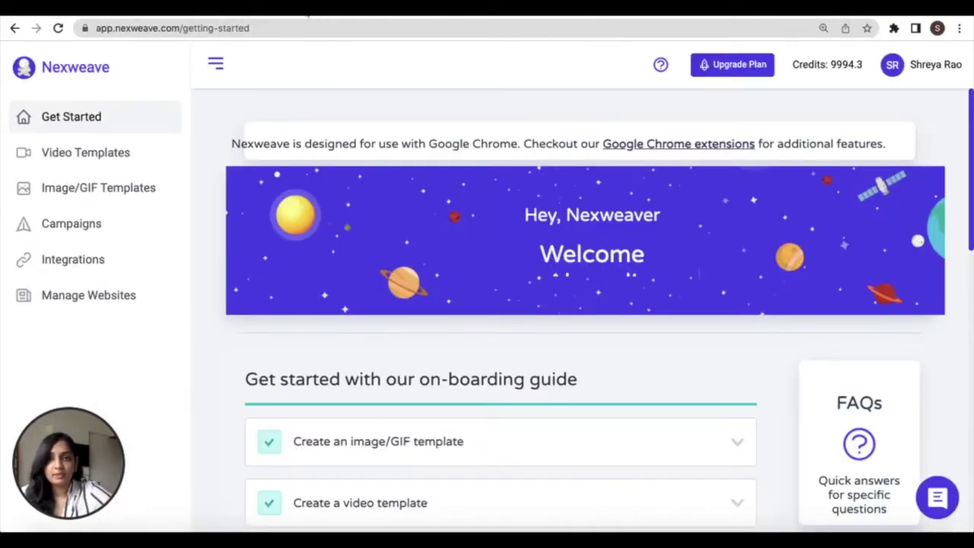
- Create a Nexweave API key named 'chrome plugin' under Integrations and copy it
{"action": "left_click", "coordinate": [98, 259]}
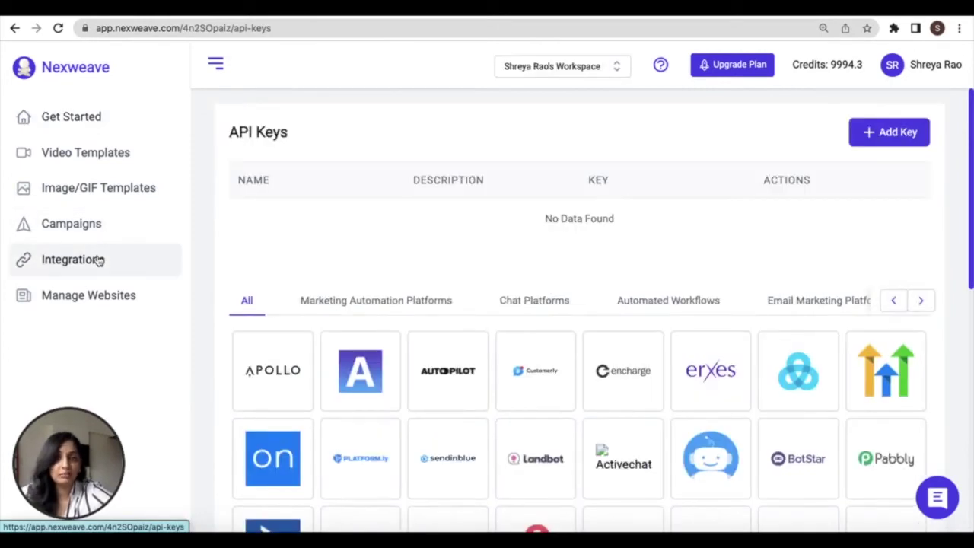
{"action": "left_click", "coordinate": [860, 133]}
{"action": "left_click", "coordinate": [502, 261]}
{"action": "type", "text": "c"}
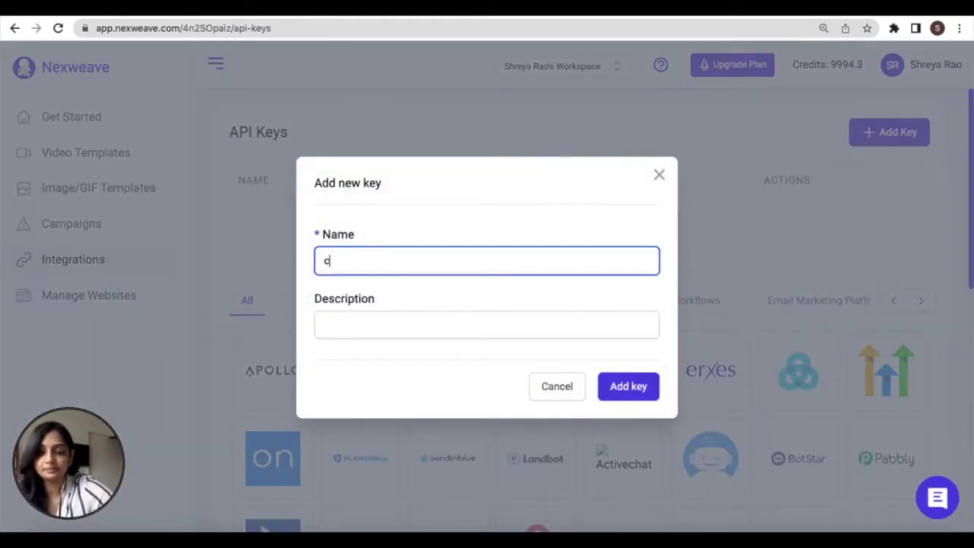
{"action": "type", "text": "hrome plugin"}
{"action": "left_click", "coordinate": [633, 385]}
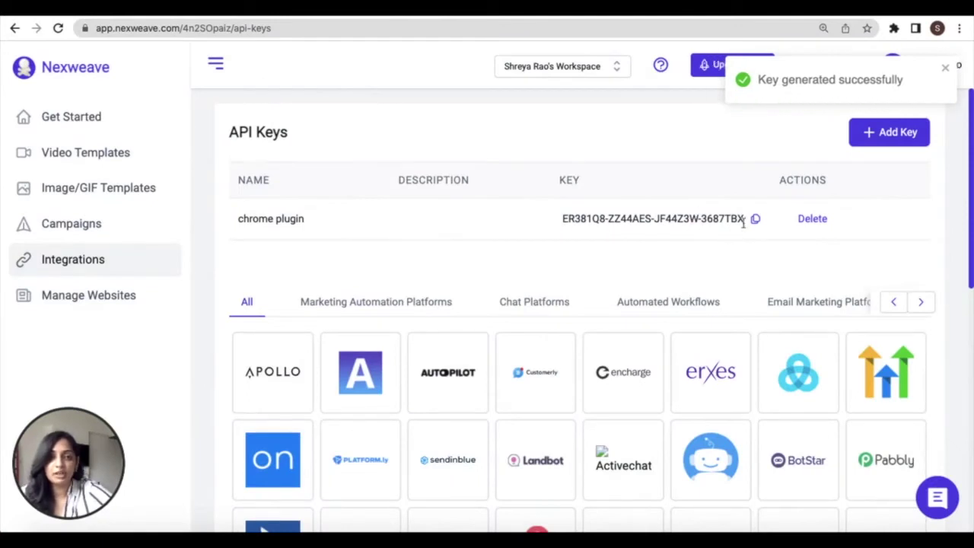
{"action": "left_click", "coordinate": [754, 218]}
- Paste the API key into the Nexweave extension popup and verify it to log in
{"action": "left_click", "coordinate": [894, 28]}
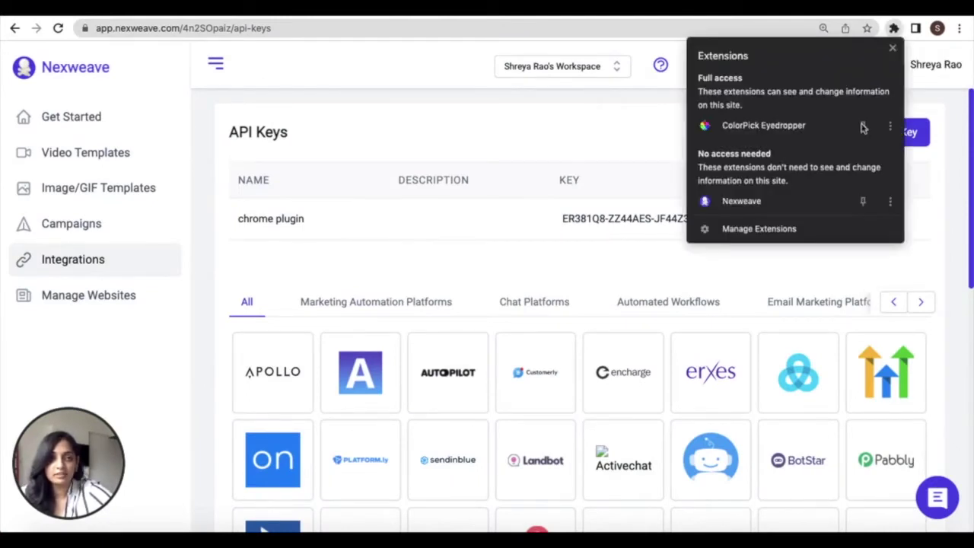
{"action": "left_click", "coordinate": [801, 197]}
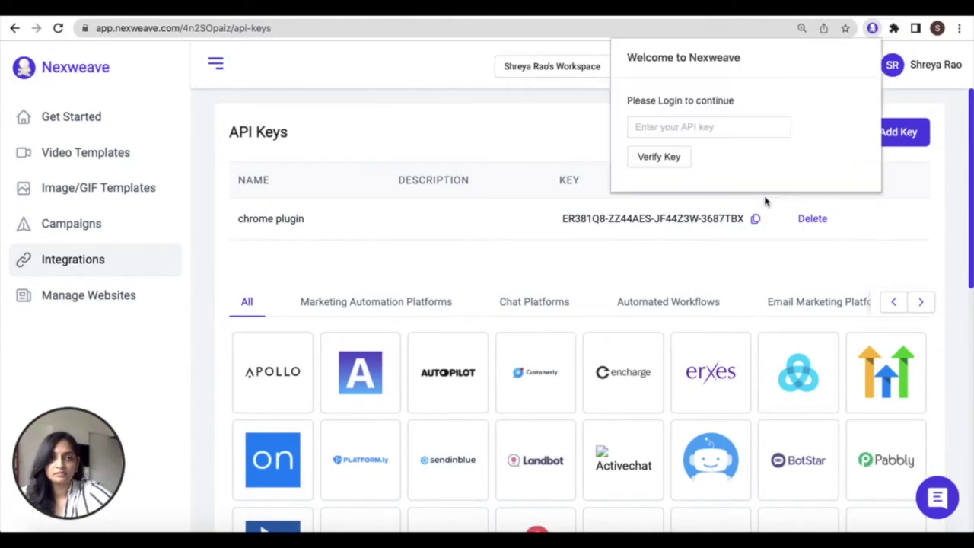
{"action": "left_click", "coordinate": [701, 131]}
{"action": "right_click", "coordinate": [702, 131]}
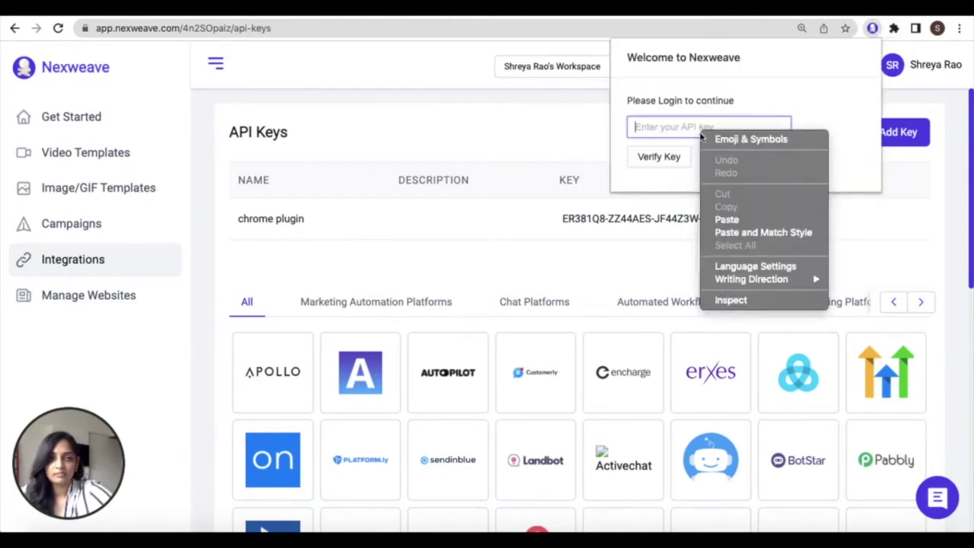
{"action": "left_click", "coordinate": [718, 220]}
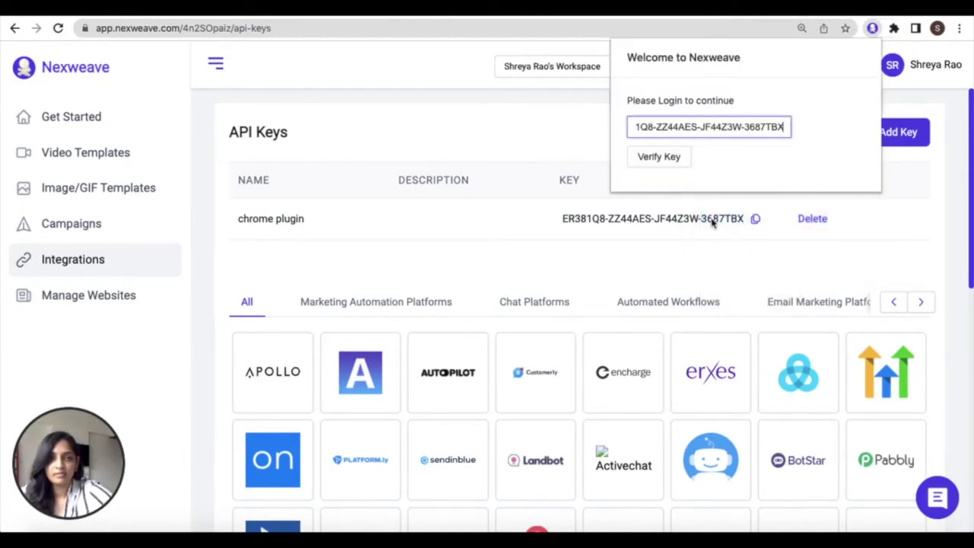
{"action": "left_click", "coordinate": [657, 158]}
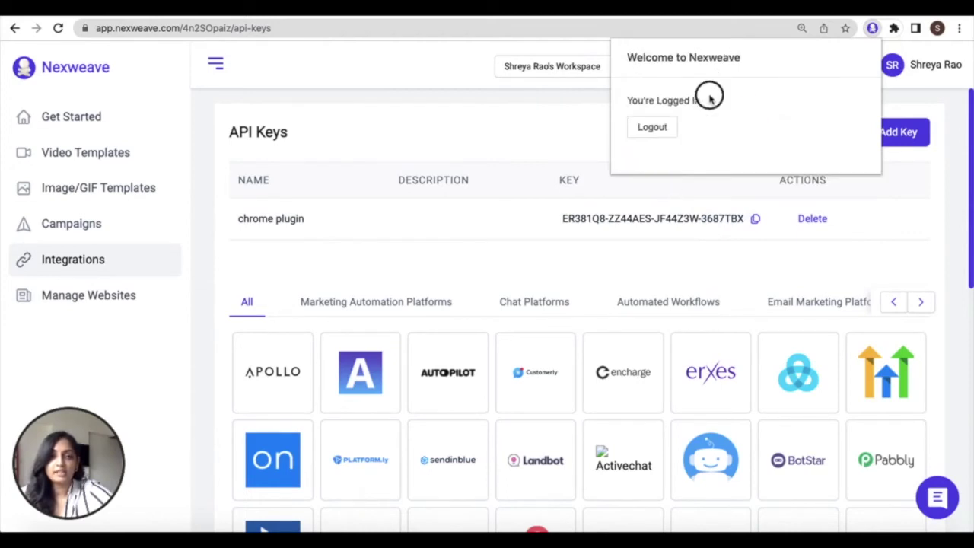
{"action": "left_click_drag", "start_coordinate": [707, 98], "coordinate": [612, 105]}
{"action": "left_click", "coordinate": [570, 115]}
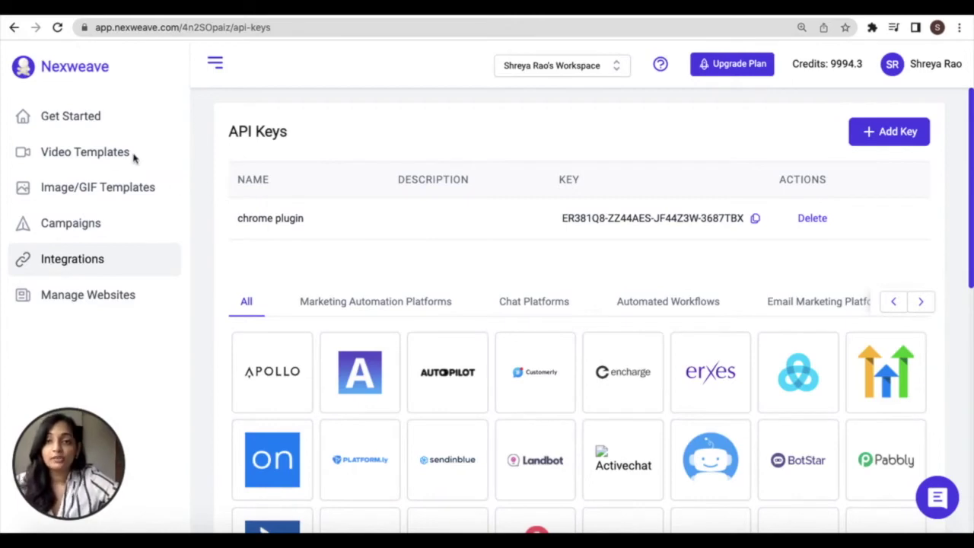
- Browse the Video Templates and Image/GIF Templates, then view the Campaigns list
{"action": "mouse_move", "coordinate": [85, 153]}
{"action": "left_click", "coordinate": [242, 190]}
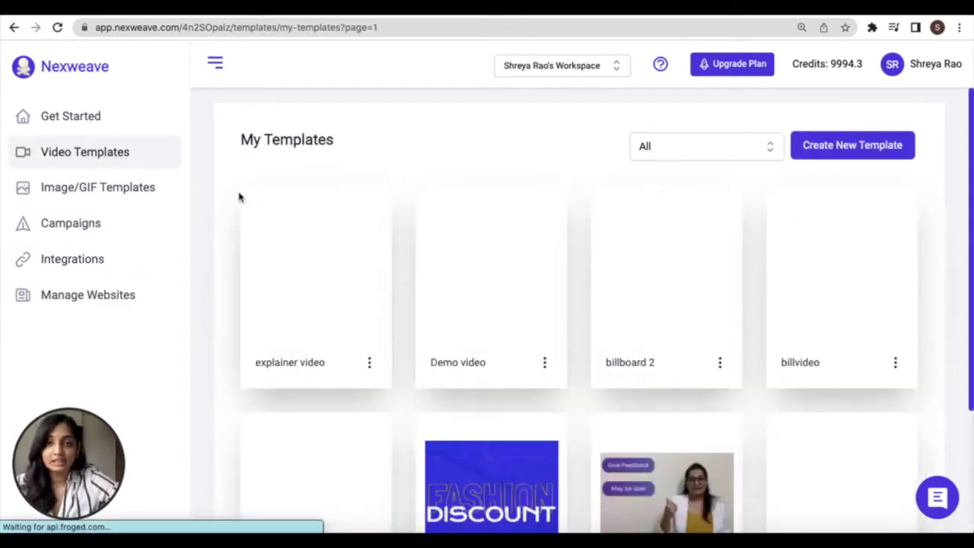
{"action": "mouse_move", "coordinate": [98, 187]}
{"action": "left_click", "coordinate": [243, 229]}
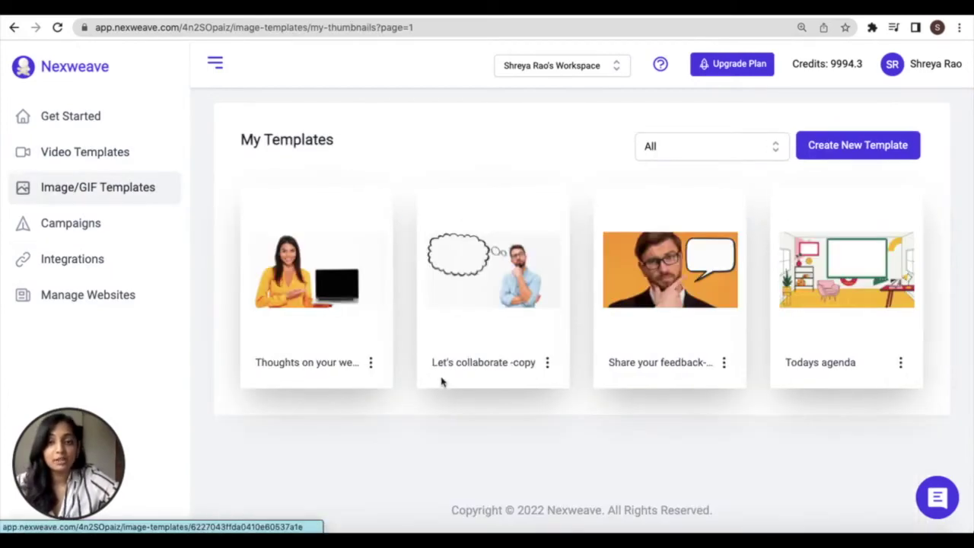
{"action": "left_click", "coordinate": [80, 221]}
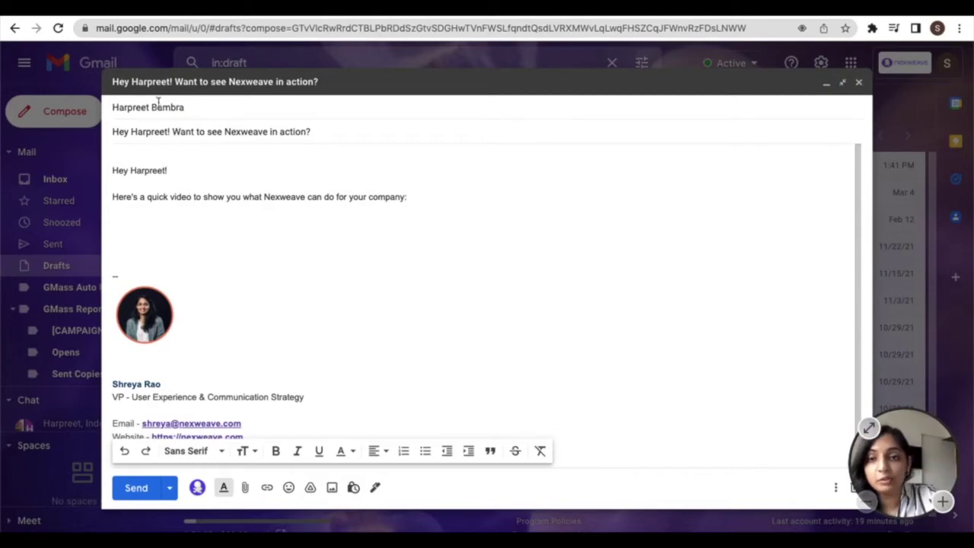
- Put the cursor on the draft's empty body line and launch the Nexweave app from the compose toolbar
{"action": "left_click", "coordinate": [190, 109]}
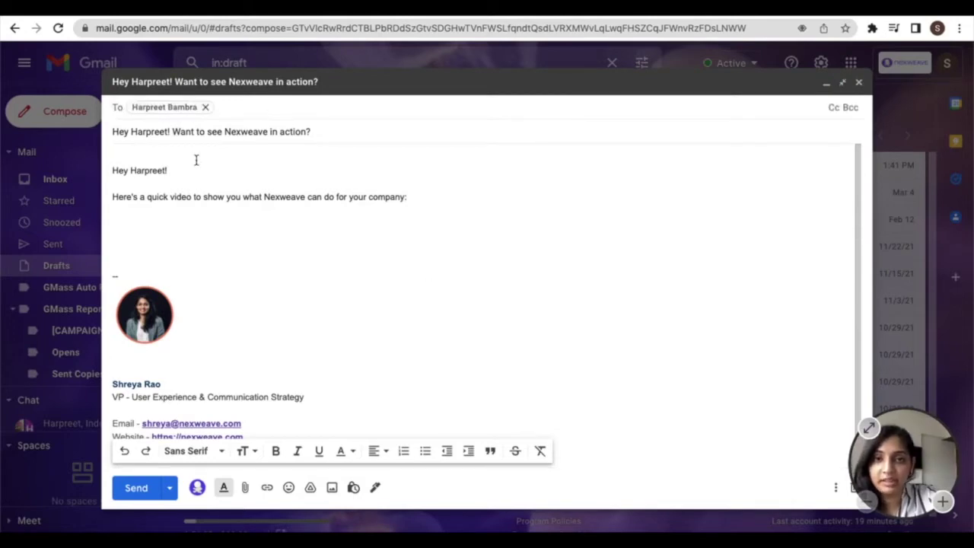
{"action": "left_click", "coordinate": [120, 219]}
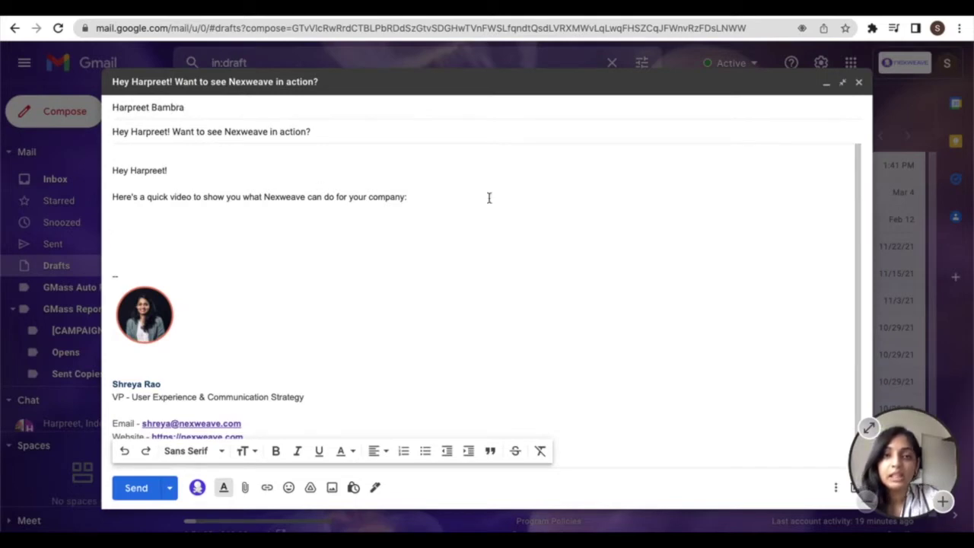
{"action": "left_click", "coordinate": [871, 28]}
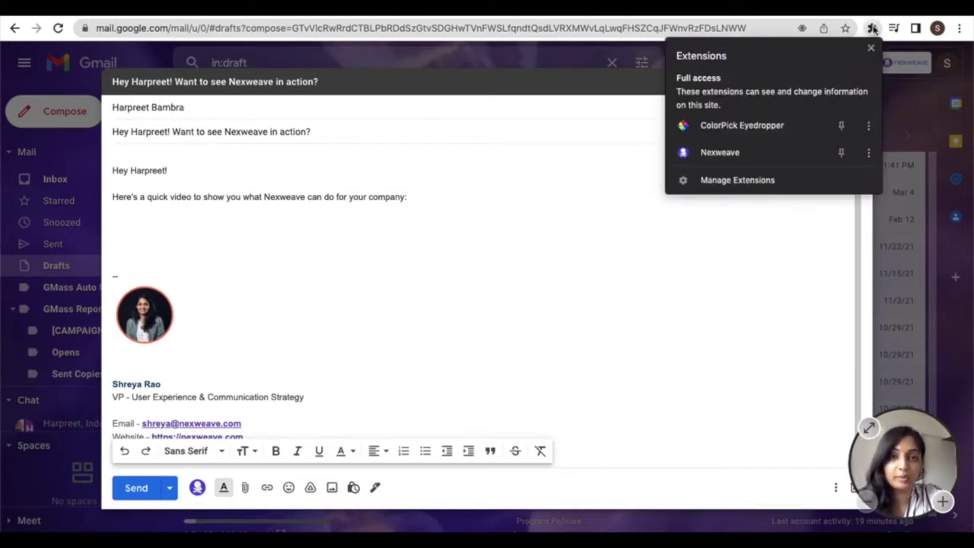
{"action": "left_click", "coordinate": [581, 235]}
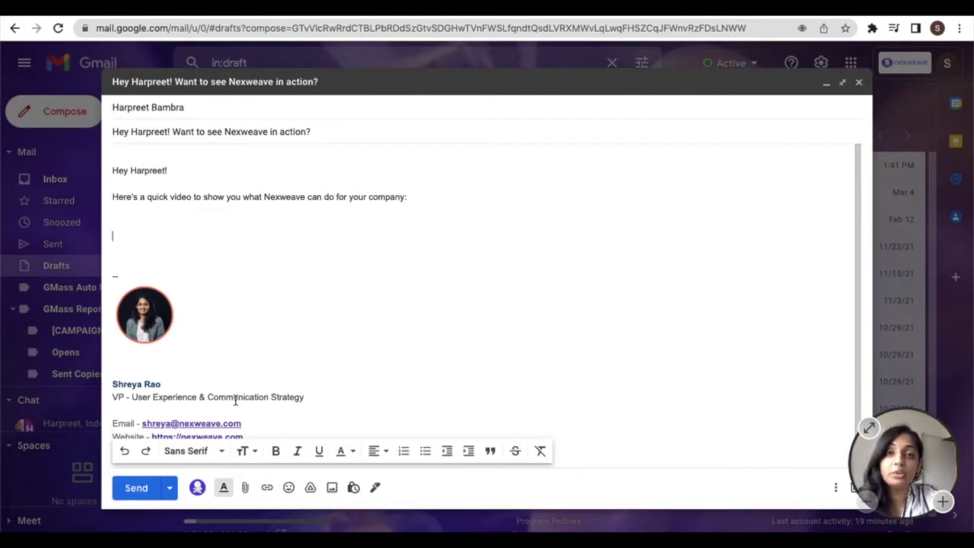
{"action": "left_click", "coordinate": [197, 488]}
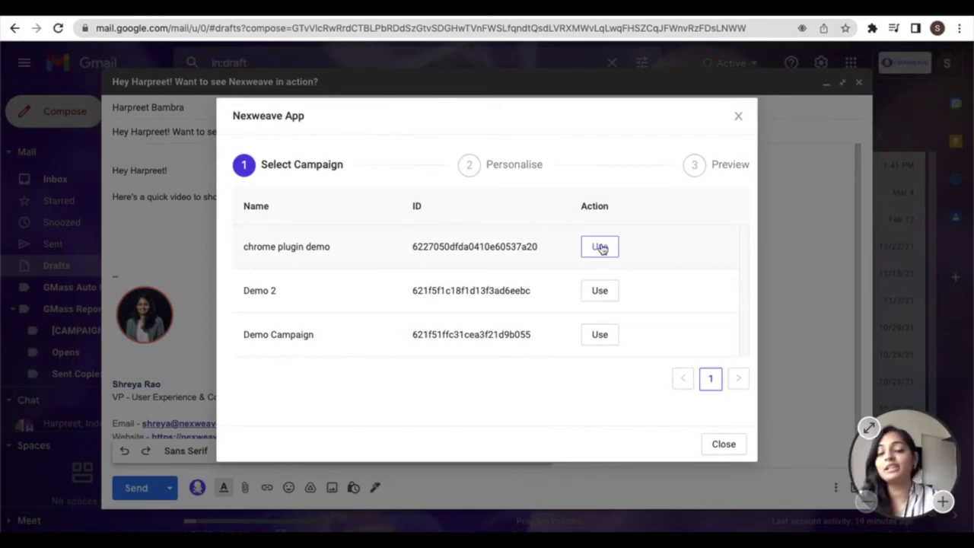
- Use the chrome plugin demo campaign, enter username and domain amazon.com, and generate the experience
{"action": "left_click", "coordinate": [600, 248]}
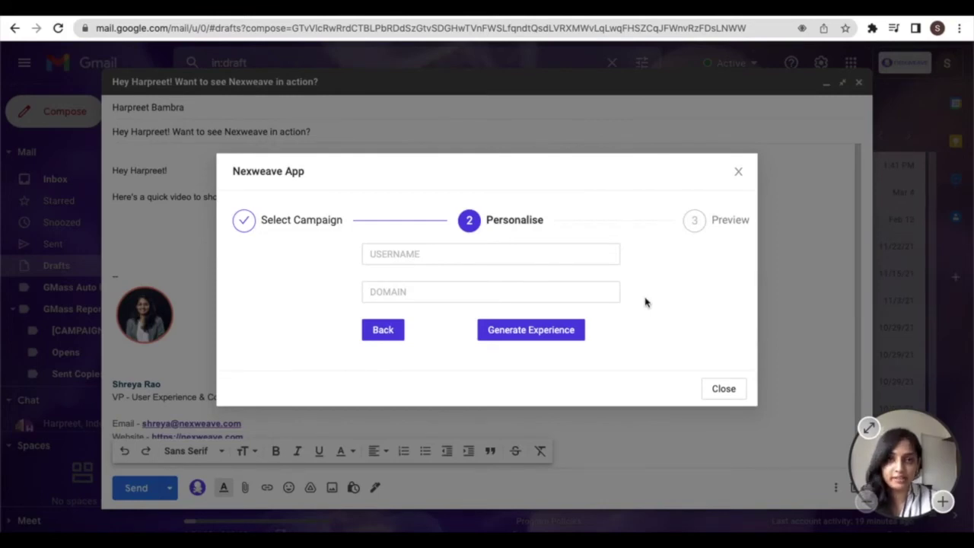
{"action": "left_click", "coordinate": [541, 251]}
{"action": "left_click", "coordinate": [457, 330]}
{"action": "type", "text": "amazon.com"}
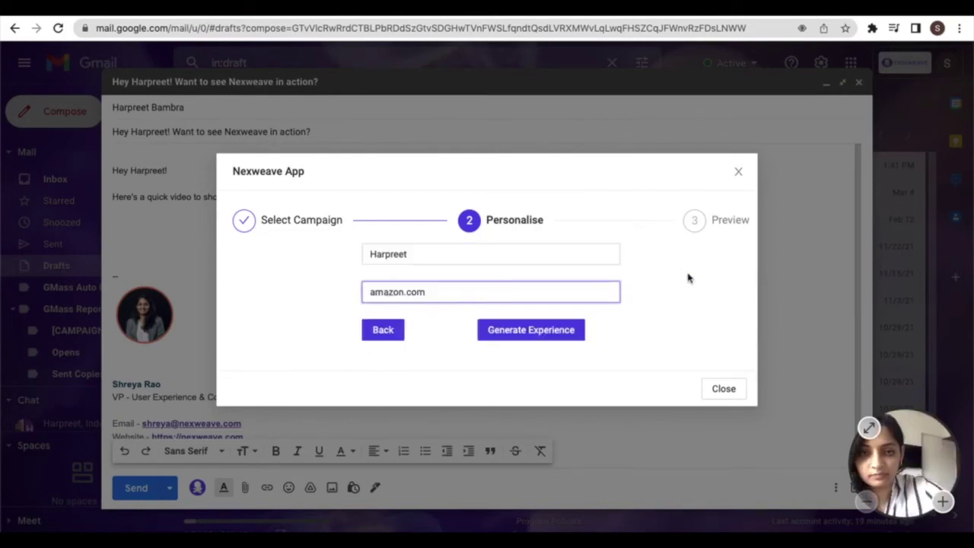
{"action": "left_click", "coordinate": [688, 278]}
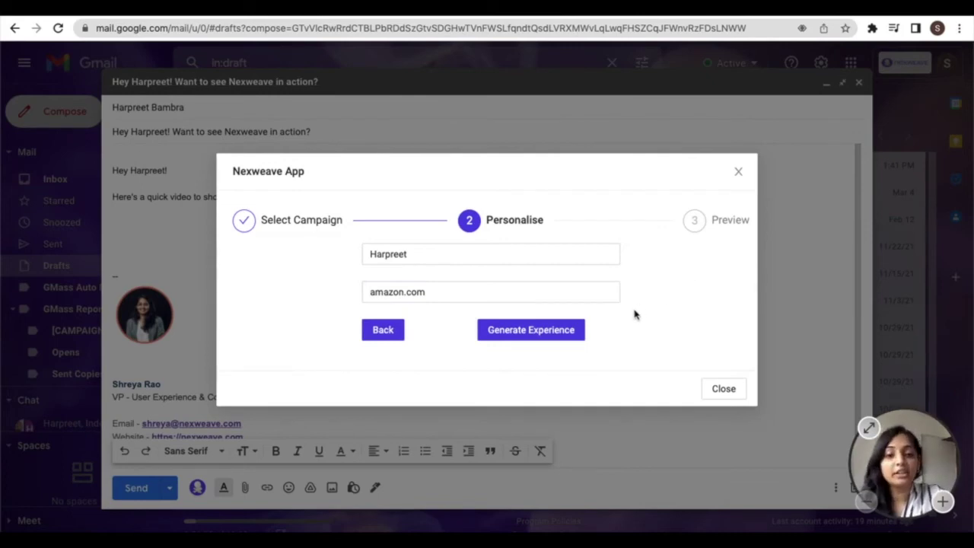
{"action": "left_click", "coordinate": [572, 331]}
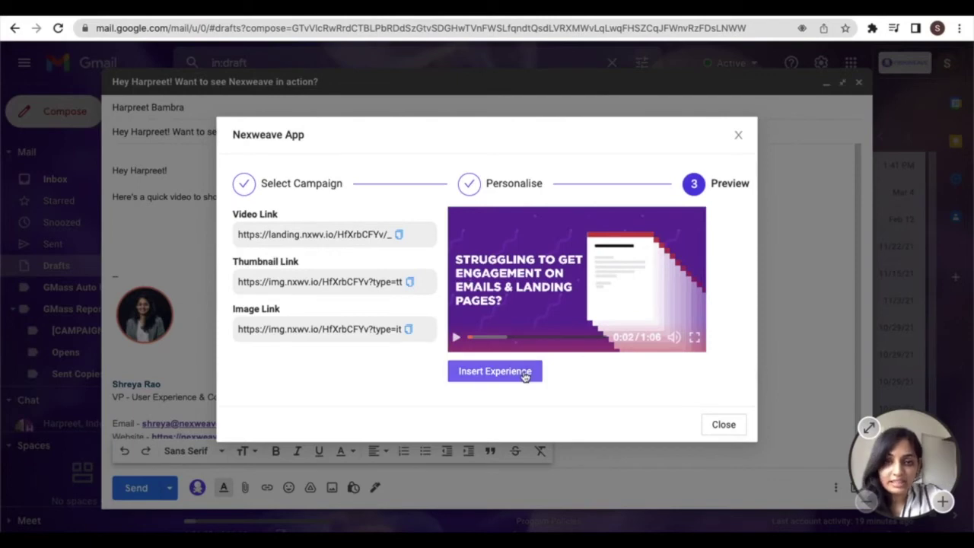
- Insert the generated video thumbnail into the email and resize it smaller
{"action": "left_click", "coordinate": [523, 372]}
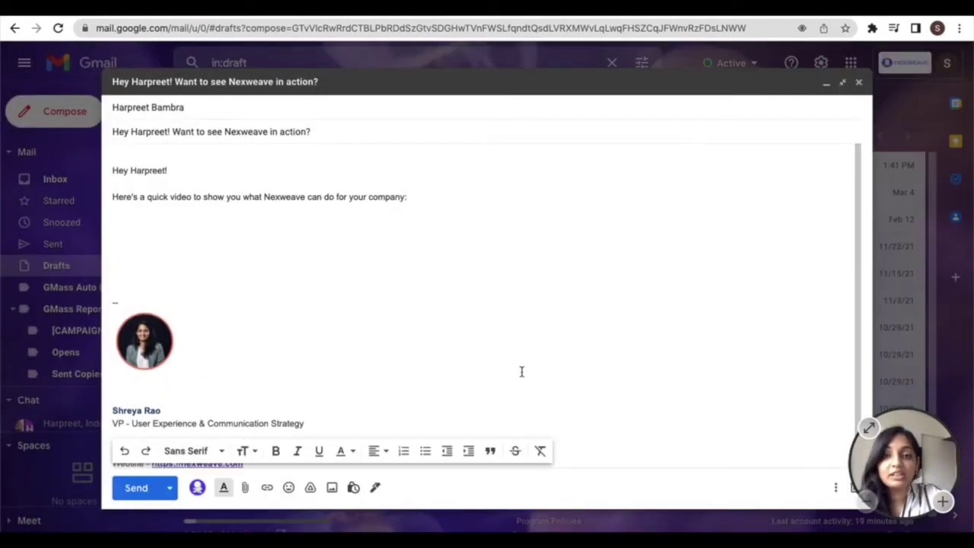
{"action": "scroll", "coordinate": [469, 354], "scroll_direction": "down", "scroll_amount": 2}
{"action": "left_click", "coordinate": [472, 359]}
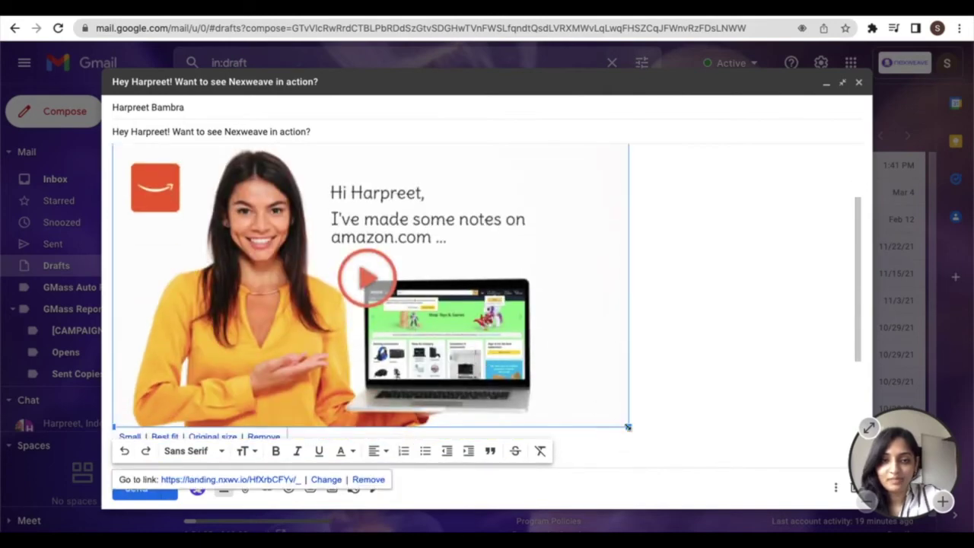
{"action": "left_click_drag", "start_coordinate": [629, 427], "coordinate": [537, 373]}
- Delete the blank line above the thumbnail and send the email
{"action": "scroll", "coordinate": [537, 373], "scroll_direction": "up", "scroll_amount": 1}
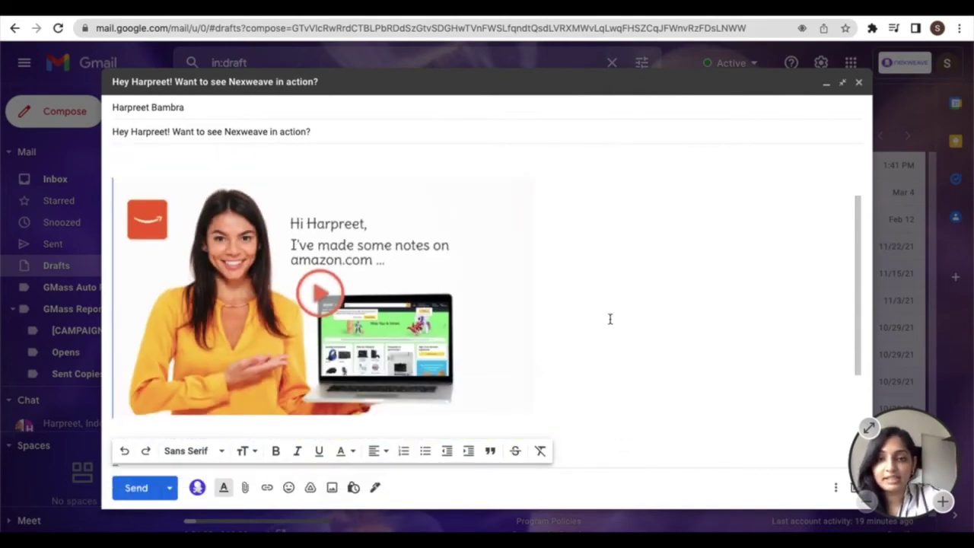
{"action": "scroll", "coordinate": [609, 320], "scroll_direction": "up", "scroll_amount": 1}
{"action": "scroll", "coordinate": [580, 278], "scroll_direction": "up", "scroll_amount": 2}
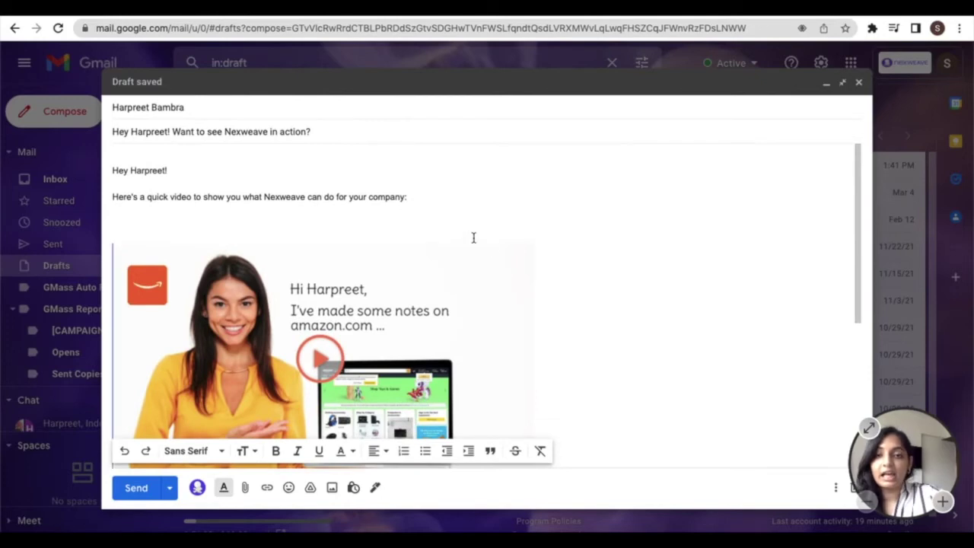
{"action": "left_click", "coordinate": [274, 215]}
{"action": "key", "text": "BackSpace"}
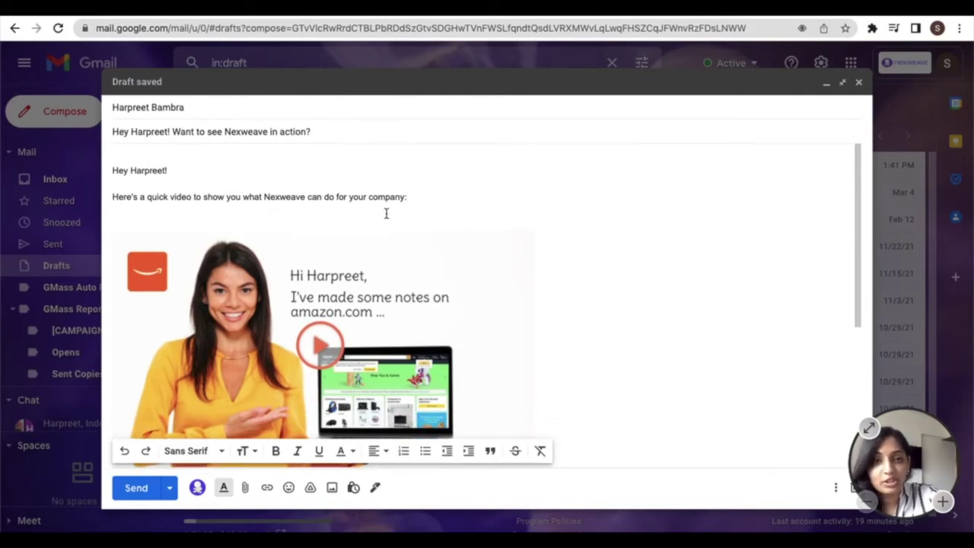
{"action": "scroll", "coordinate": [391, 269], "scroll_direction": "down", "scroll_amount": 1}
{"action": "left_click", "coordinate": [391, 271]}
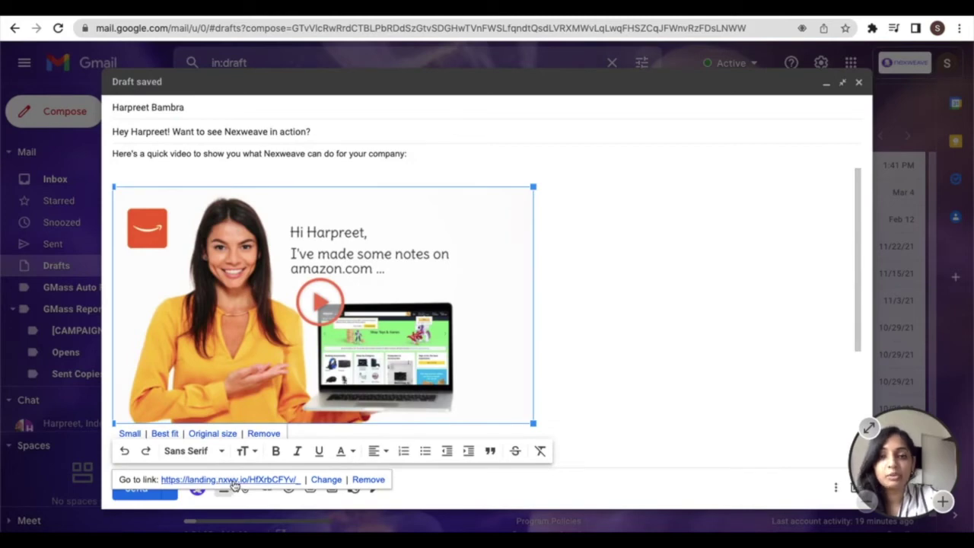
{"action": "left_click", "coordinate": [569, 348]}
{"action": "scroll", "coordinate": [569, 347], "scroll_direction": "down", "scroll_amount": 1}
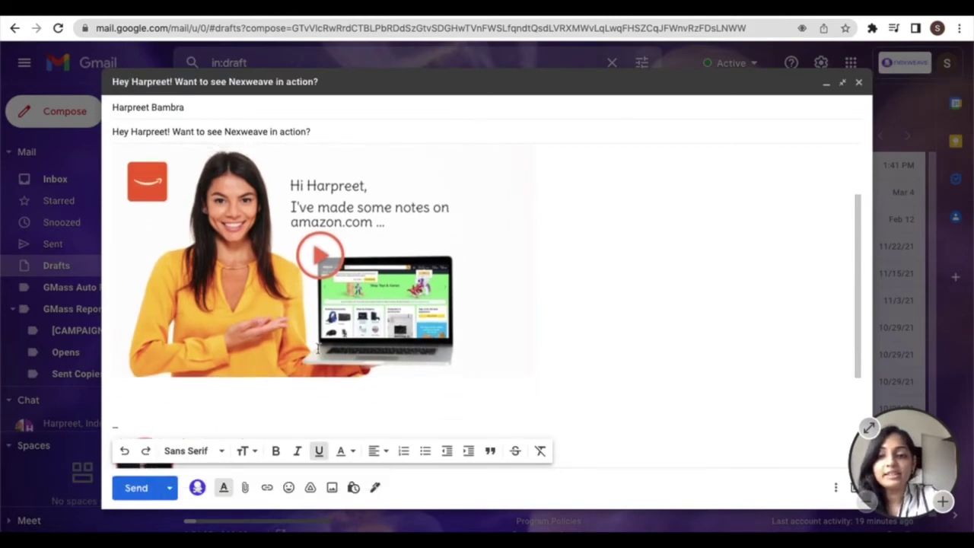
{"action": "left_click", "coordinate": [134, 496]}
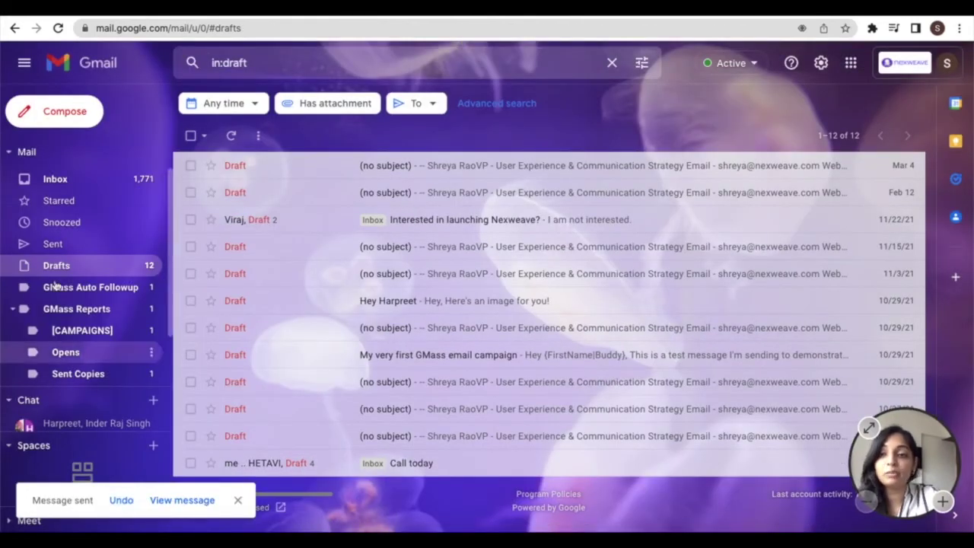
{"action": "left_click", "coordinate": [58, 244]}
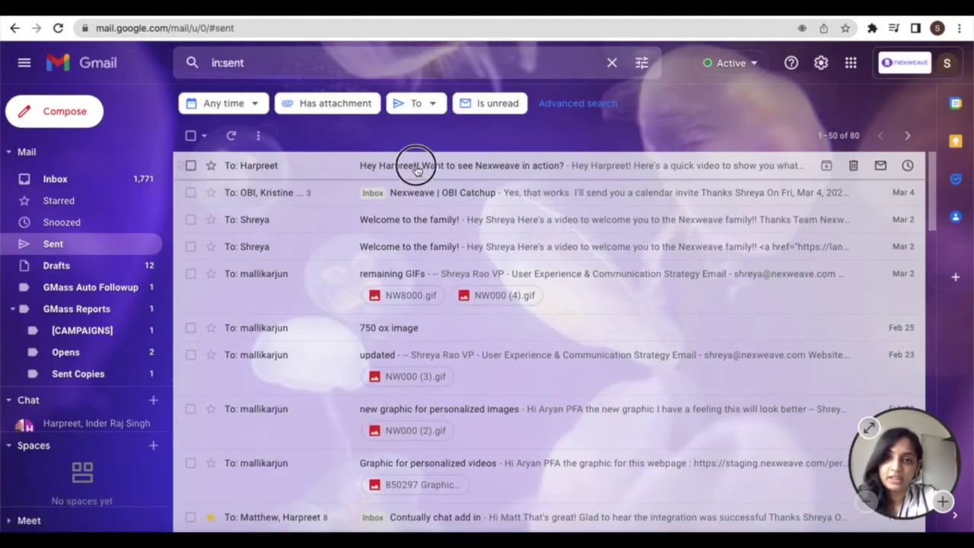
- Open the sent personalised email and scroll through it to check the thumbnail
{"action": "left_click", "coordinate": [415, 165]}
{"action": "scroll", "coordinate": [472, 307], "scroll_direction": "up", "scroll_amount": 1}
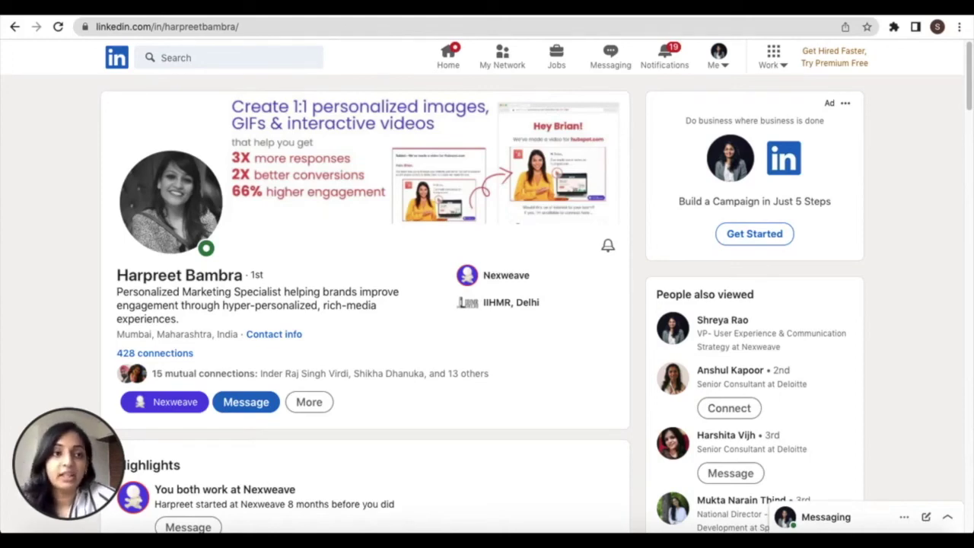
- Launch the Nexweave app from the LinkedIn profile card and choose the chrome plugin demo campaign
{"action": "left_click", "coordinate": [894, 27]}
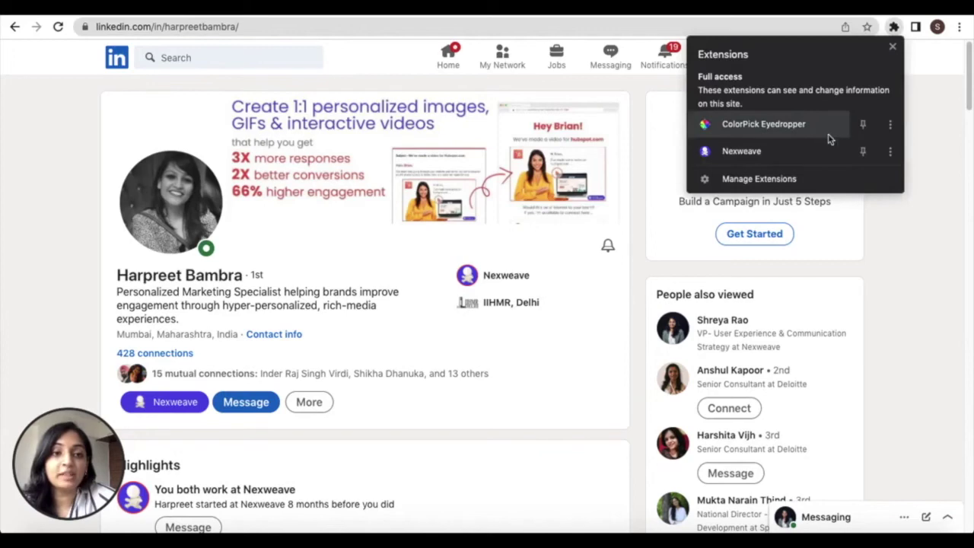
{"action": "left_click", "coordinate": [957, 279]}
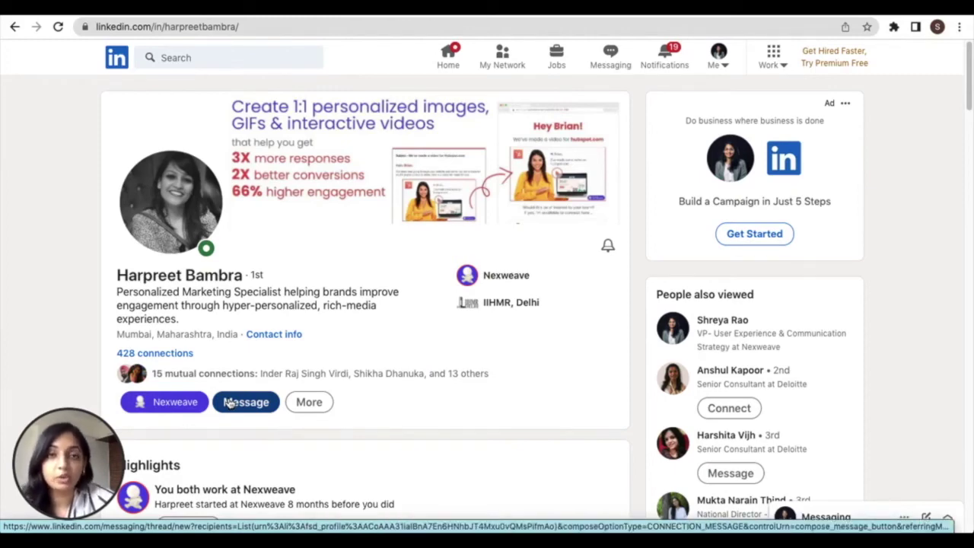
{"action": "left_click", "coordinate": [181, 405]}
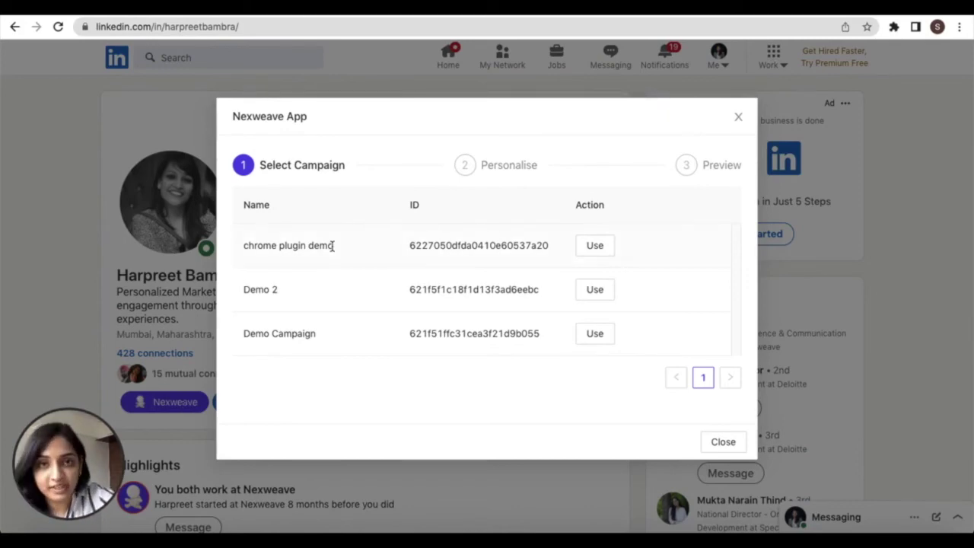
{"action": "left_click", "coordinate": [595, 246]}
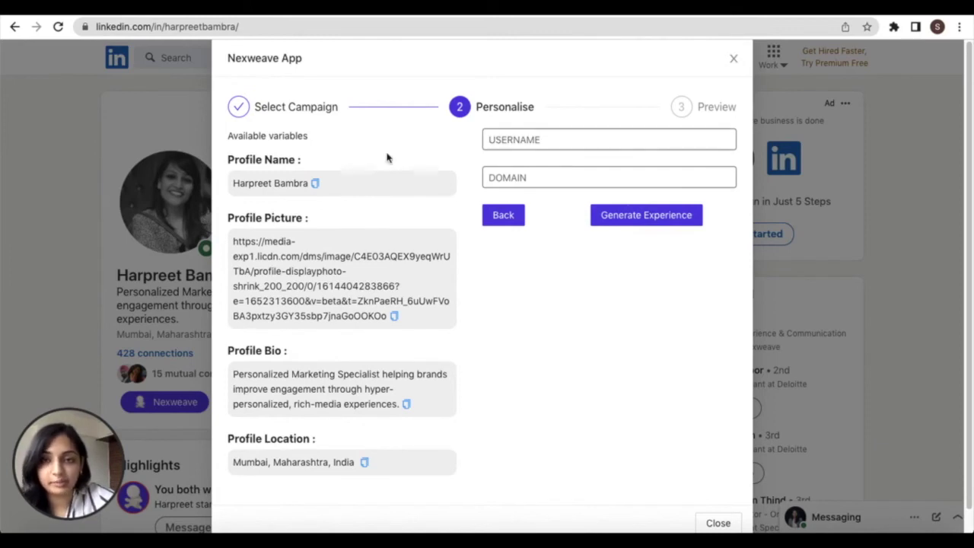
- Paste the profile's name as USERNAME, pick amazon.com as DOMAIN, and generate the video
{"action": "left_click", "coordinate": [315, 184]}
{"action": "left_click", "coordinate": [520, 142]}
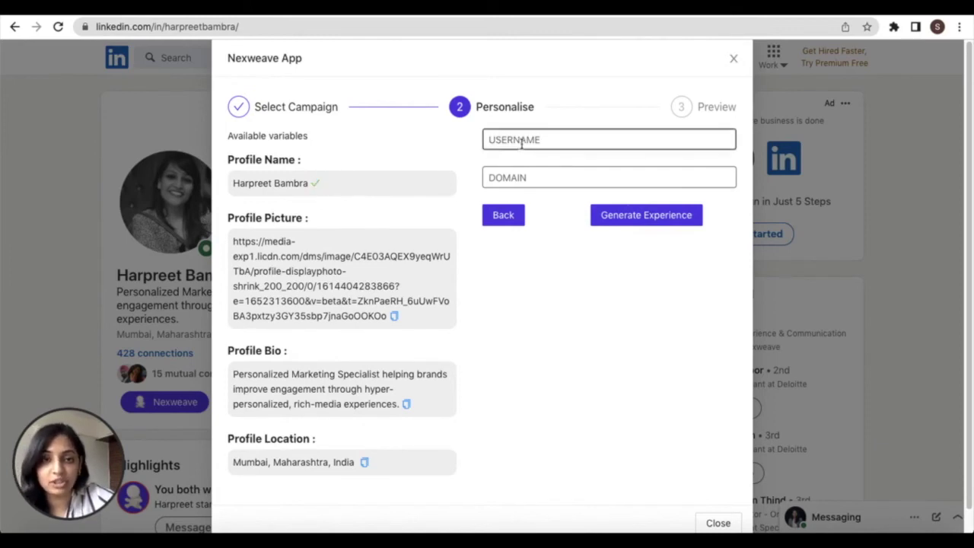
{"action": "key", "text": "ctrl+v"}
{"action": "left_click", "coordinate": [530, 160]}
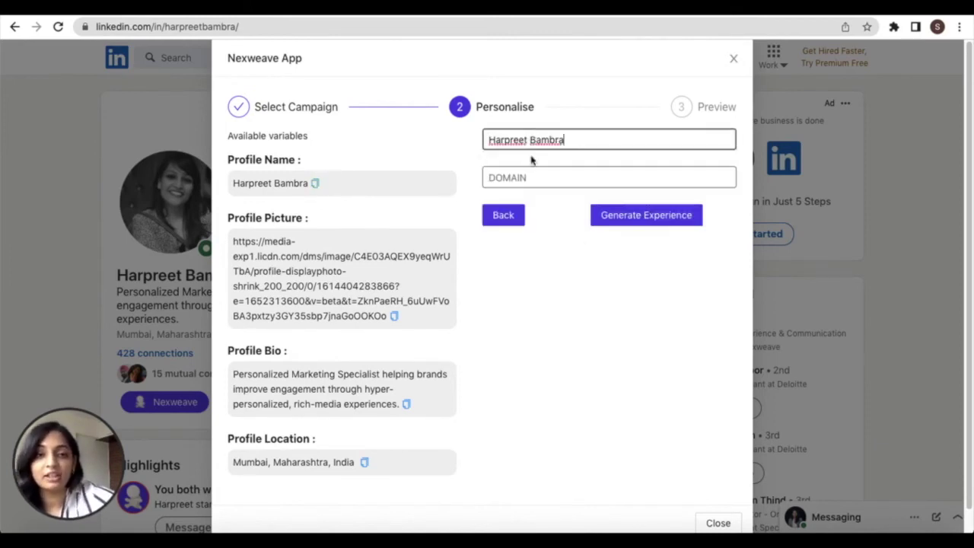
{"action": "left_click", "coordinate": [600, 280]}
{"action": "left_click", "coordinate": [542, 185]}
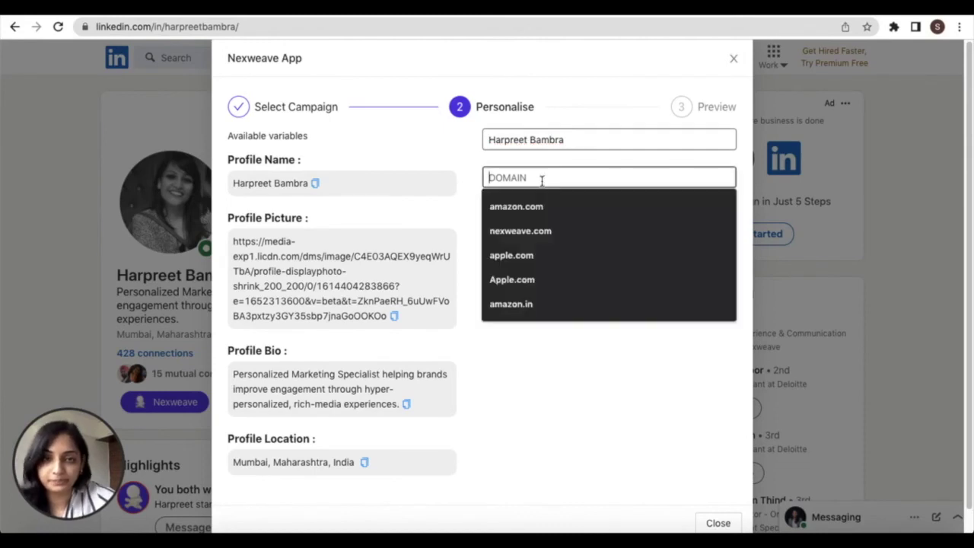
{"action": "left_click", "coordinate": [525, 206]}
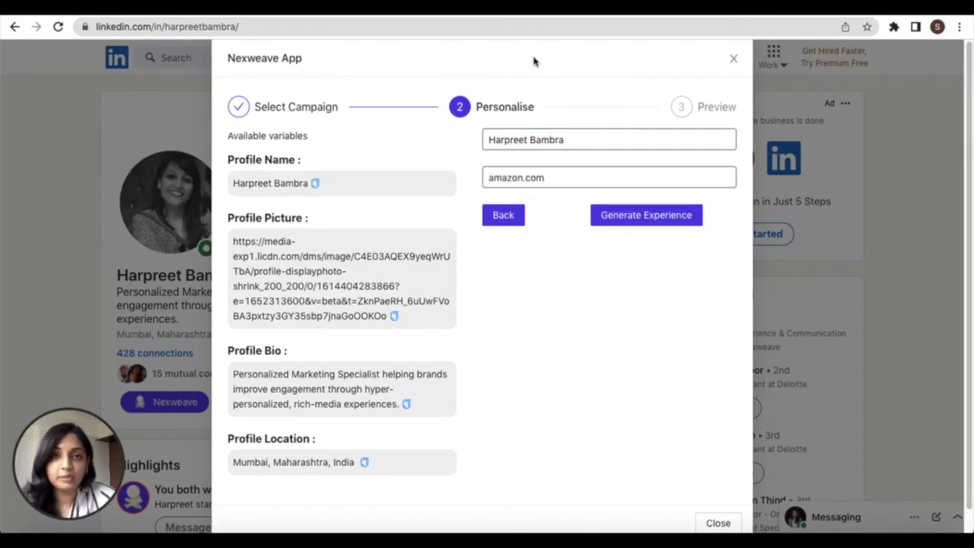
{"action": "left_click", "coordinate": [611, 215]}
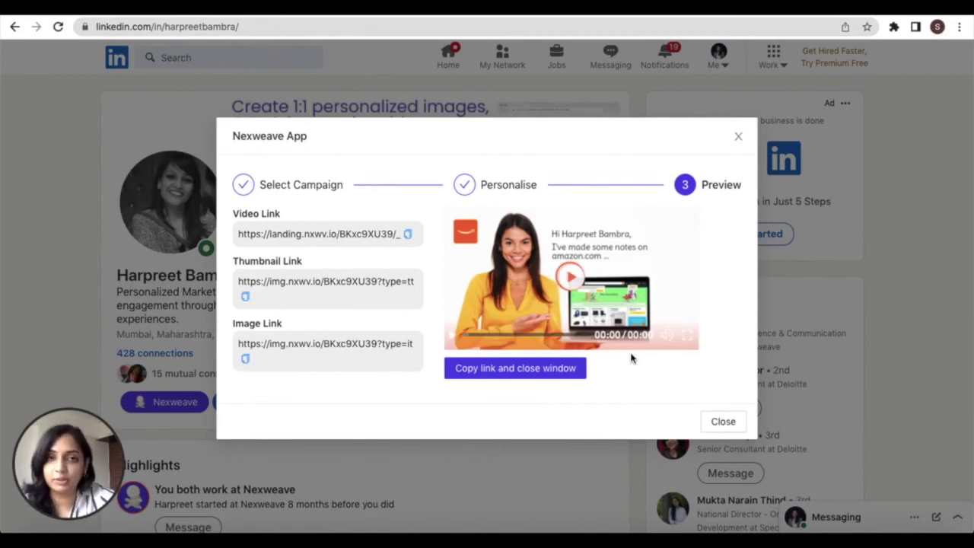
- Copy the generated personalised video link and close the Nexweave window
{"action": "left_click", "coordinate": [537, 373]}
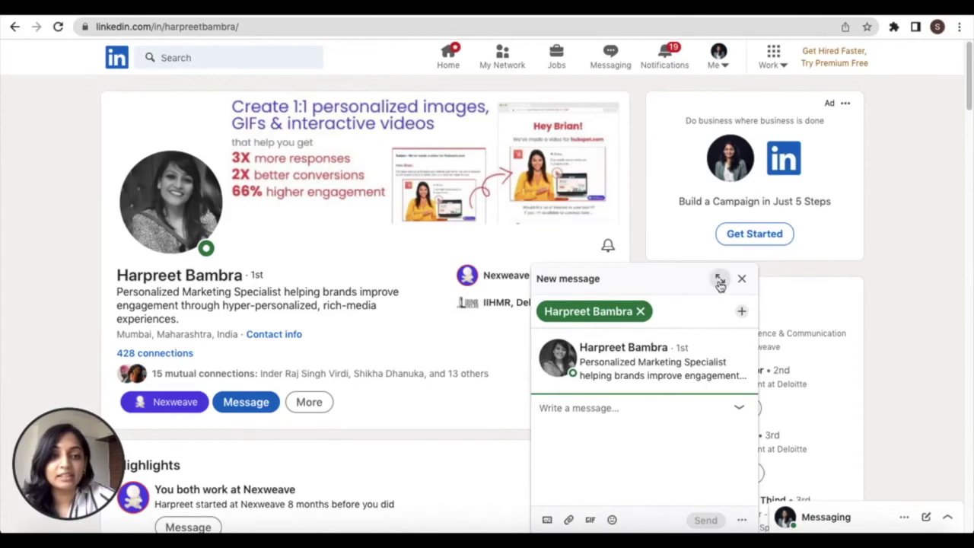
- Paste the copied Nexweave video link into the expanded LinkedIn message and send it
{"action": "left_click", "coordinate": [720, 280]}
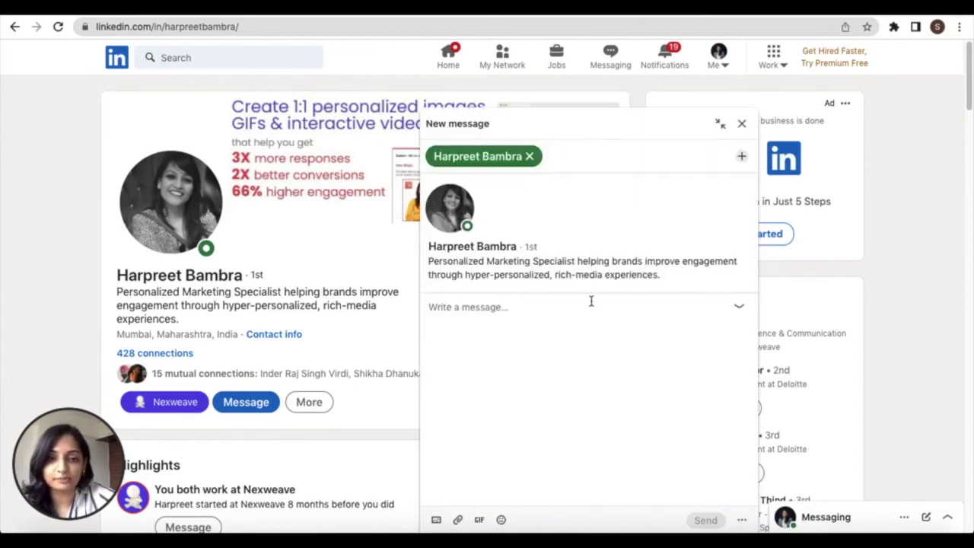
{"action": "left_click", "coordinate": [612, 317]}
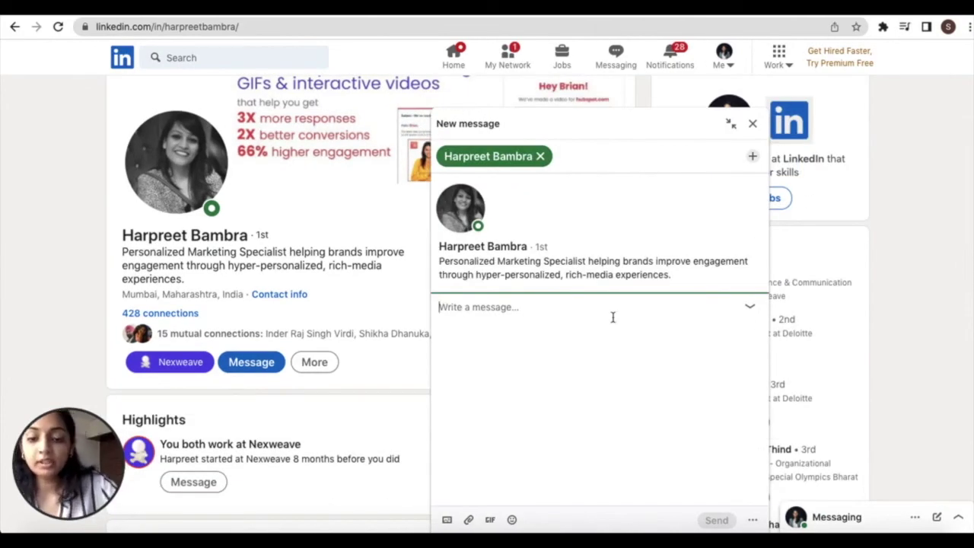
{"action": "right_click", "coordinate": [612, 317]}
{"action": "left_click", "coordinate": [644, 400]}
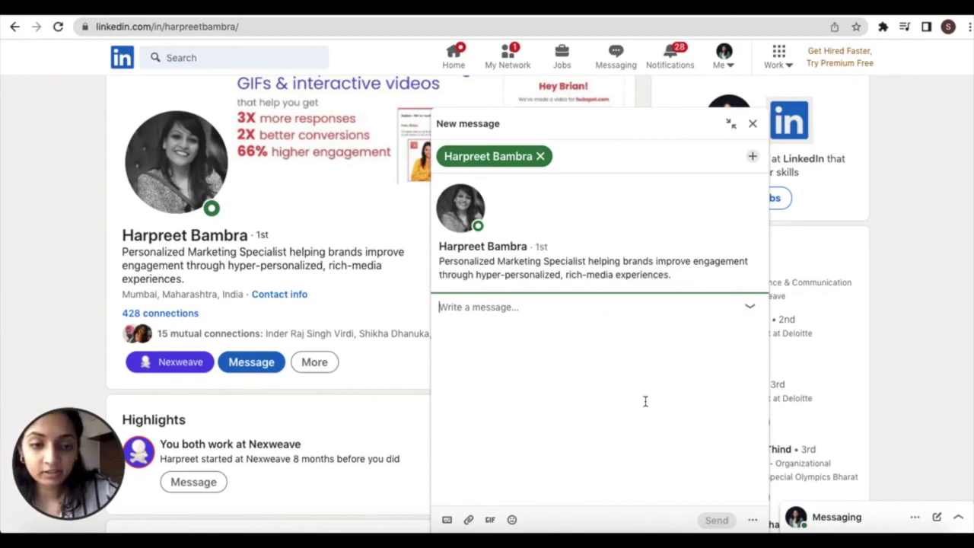
{"action": "left_click", "coordinate": [716, 520]}
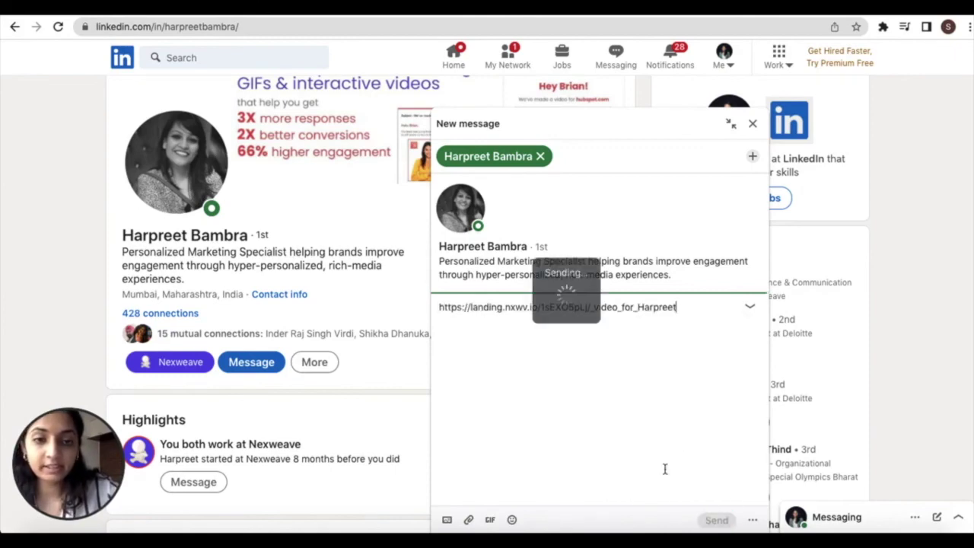